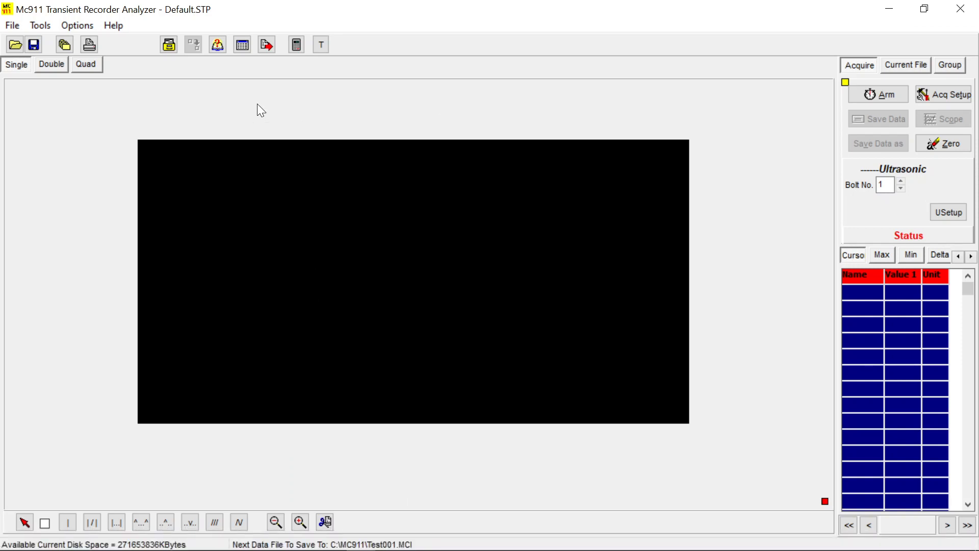
- Check the installed software version in the program's About information
click(116, 27)
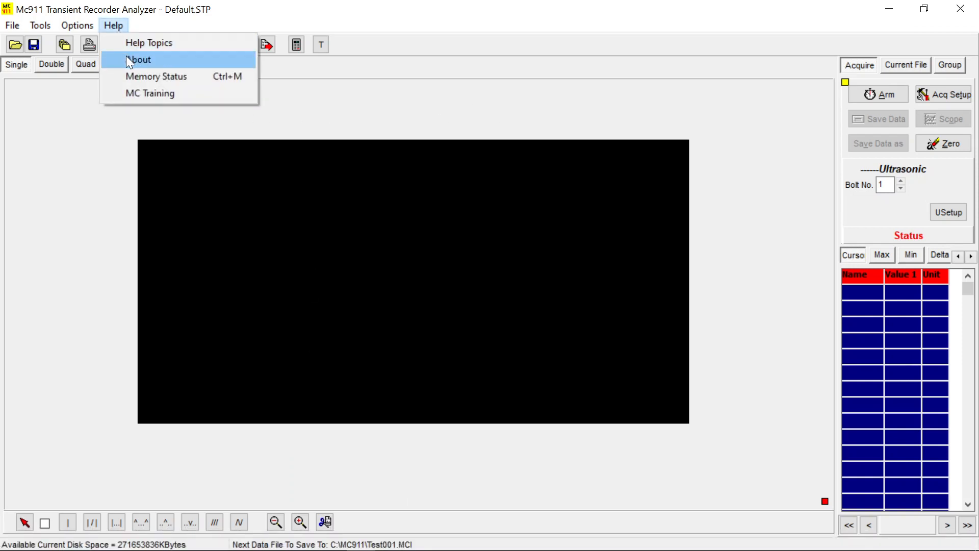
click(128, 61)
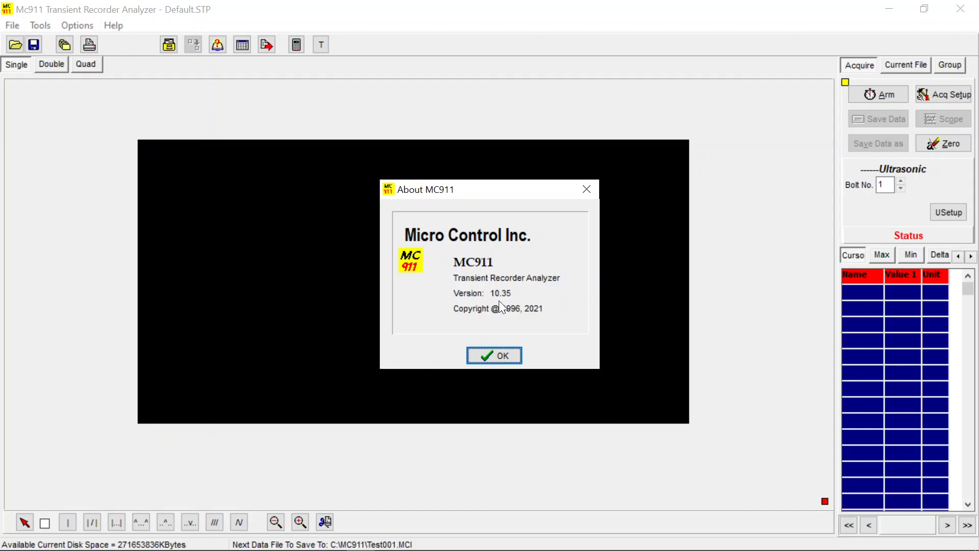
click(494, 355)
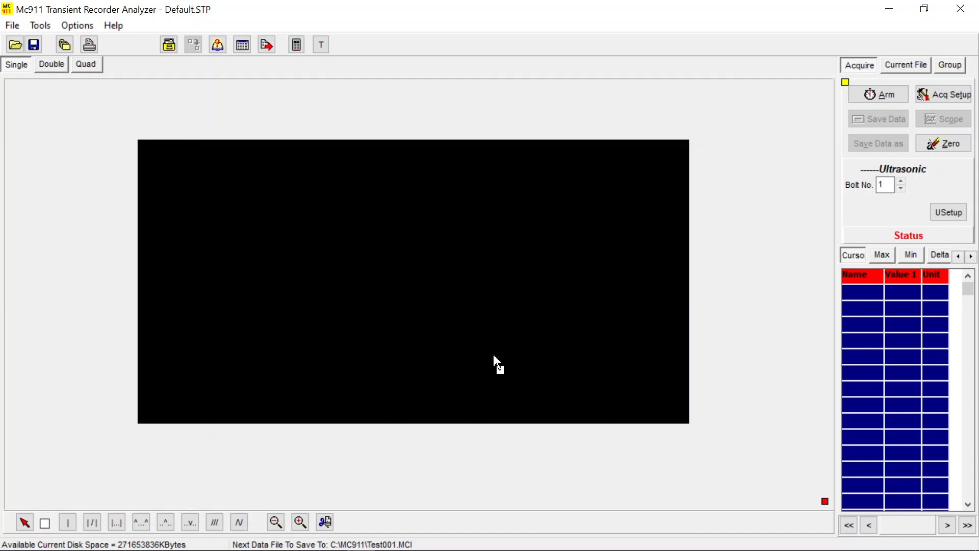
- Read the sensor's Auto ID from the channel 1 acquisition configuration and transfer its torque sensor data to channel 1
click(927, 94)
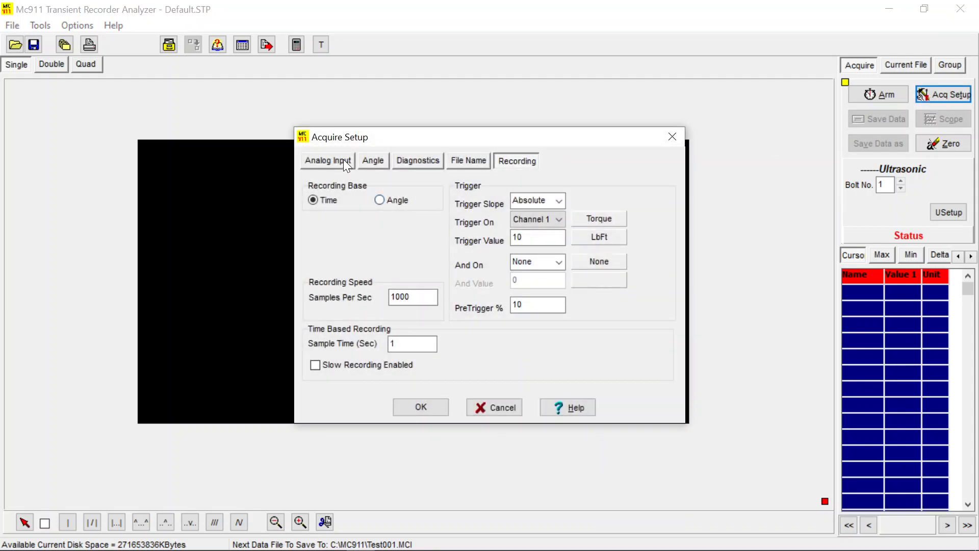
click(343, 159)
click(589, 331)
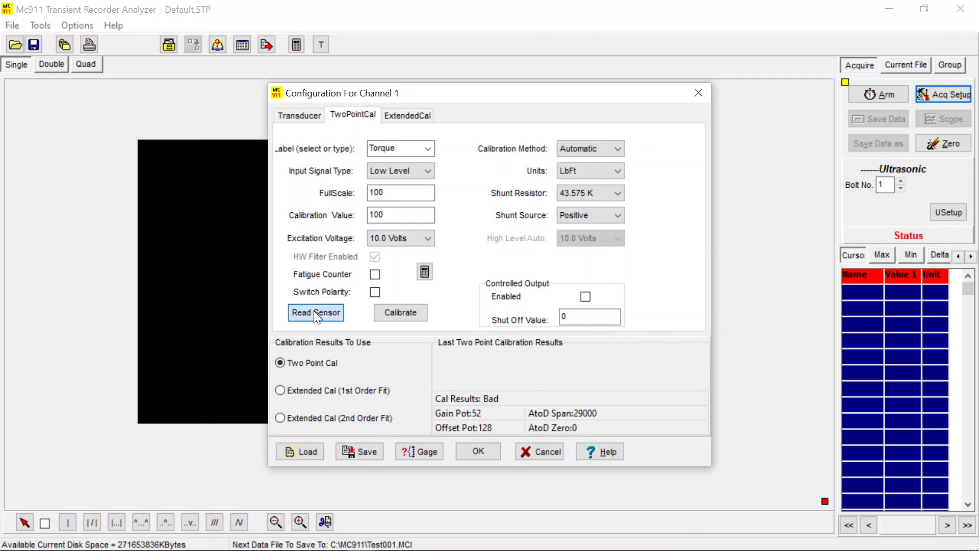
click(315, 312)
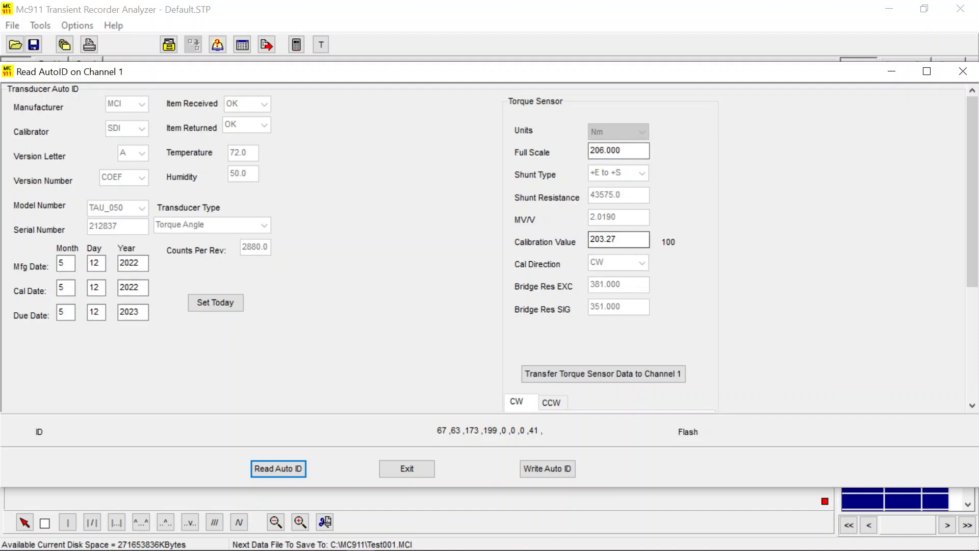
click(592, 373)
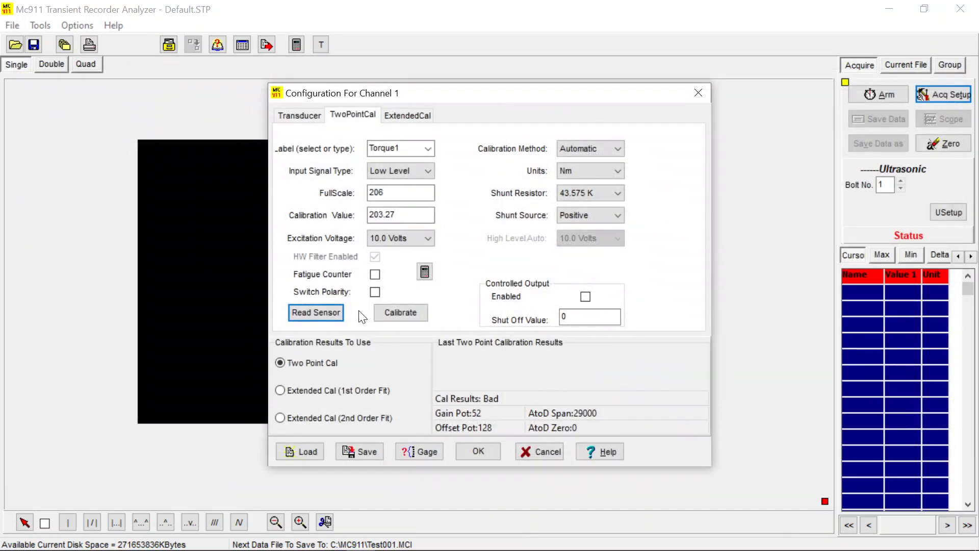
- Run the automatic calibration for channel 1 and correct its calibration value using an applied torque of 204 Nm
click(396, 313)
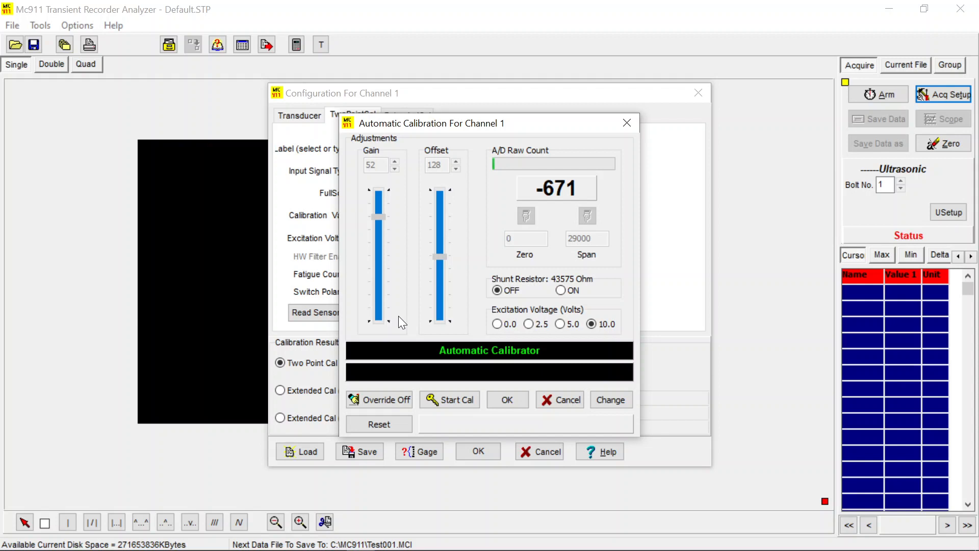
click(467, 403)
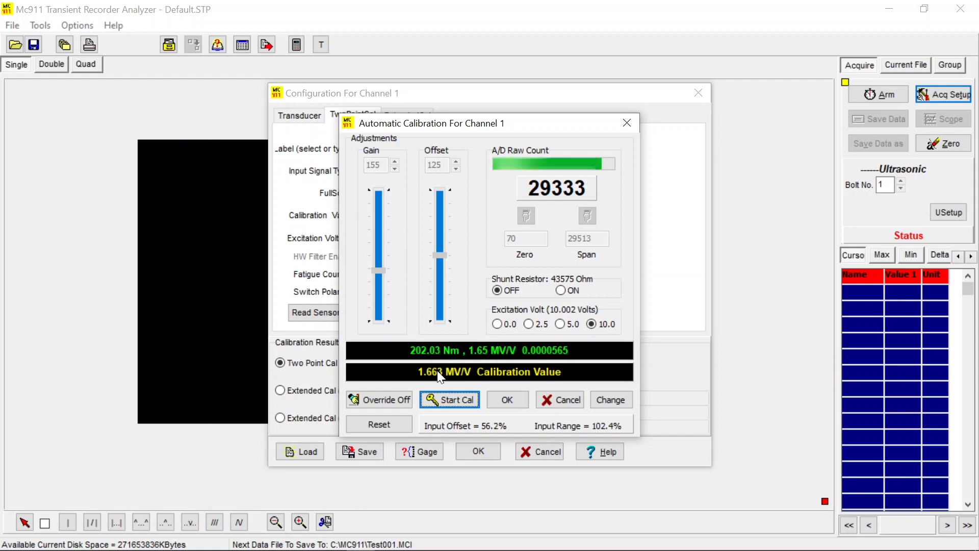
click(622, 397)
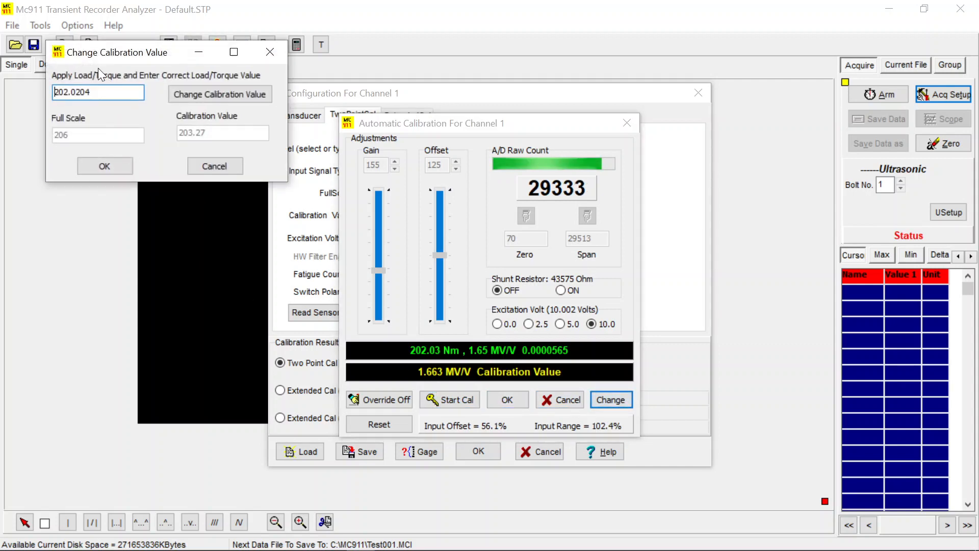
click(100, 92)
drag(100, 92, 0, 94)
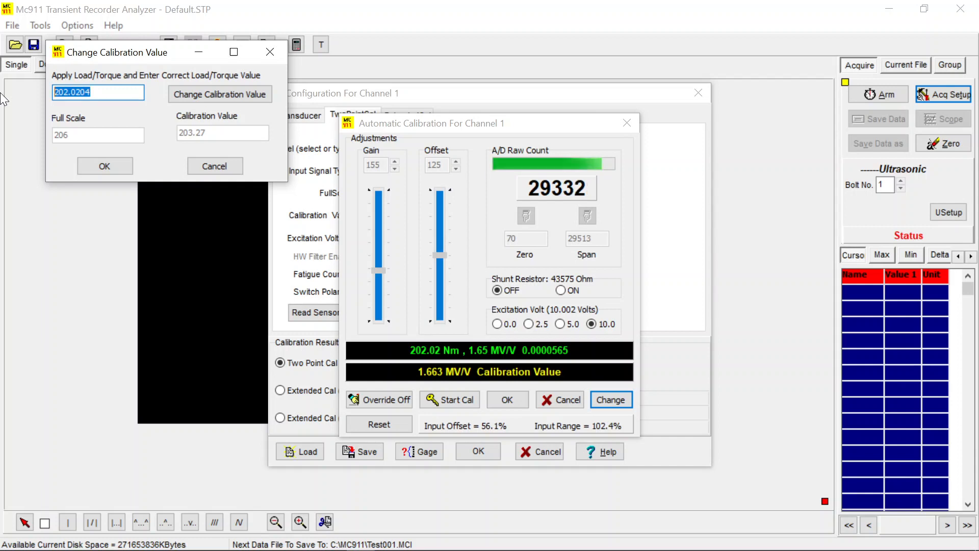
text(204)
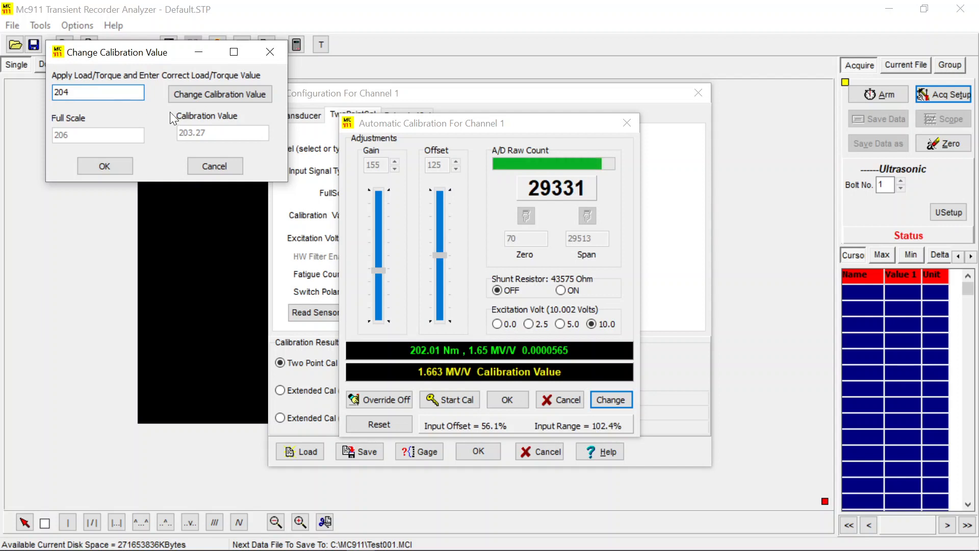
click(195, 93)
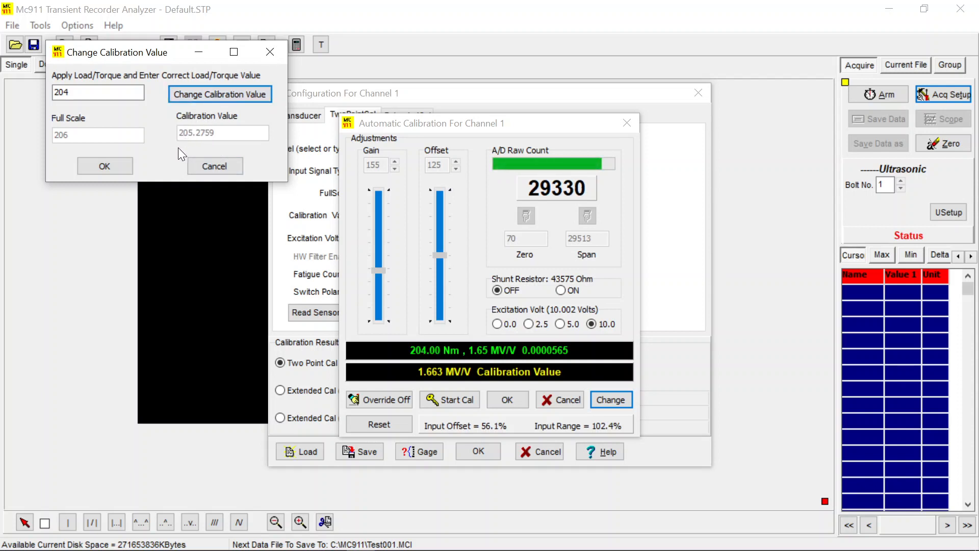
click(119, 169)
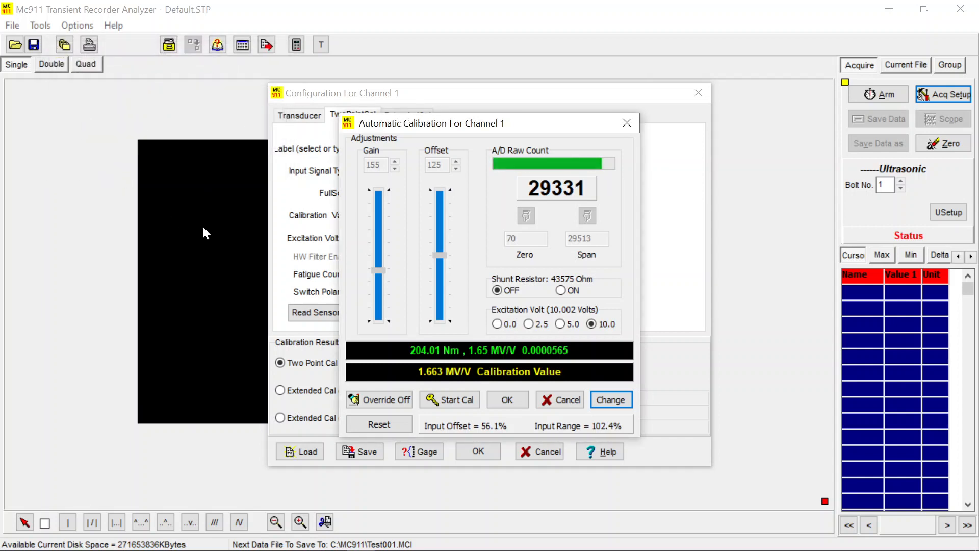
click(507, 400)
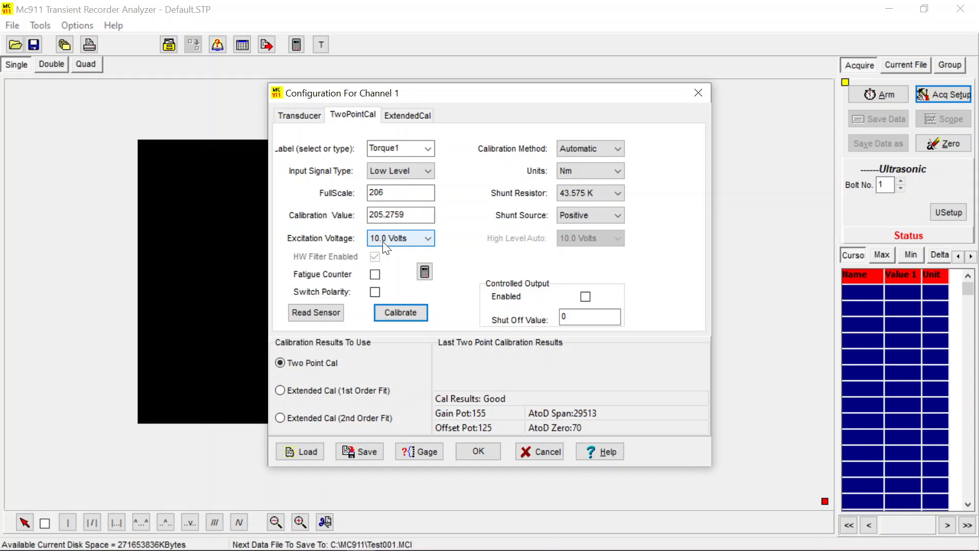
- Read the sensor's Auto ID again and set its calibration value to 205.2759, full scale to 208 and calibration date to today
click(316, 312)
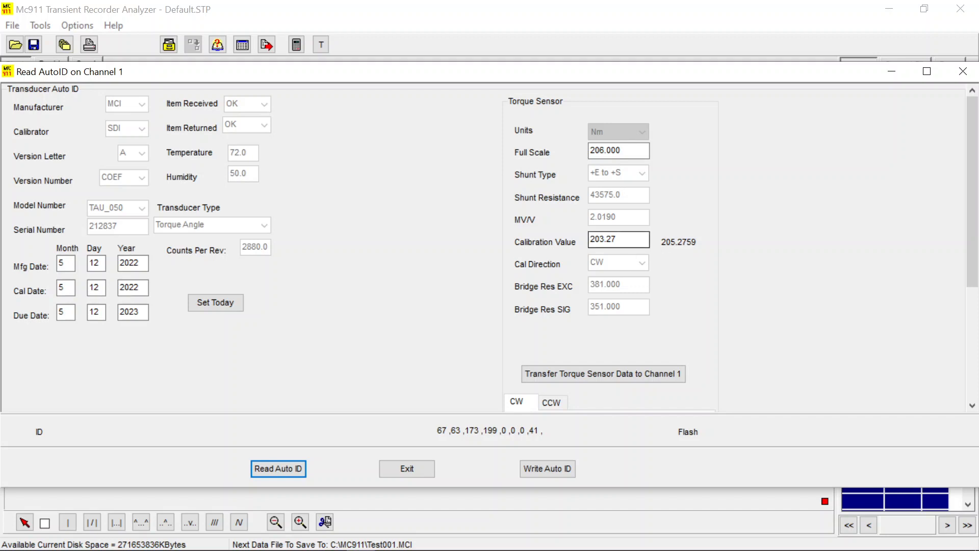
double_click(604, 239)
text(2)
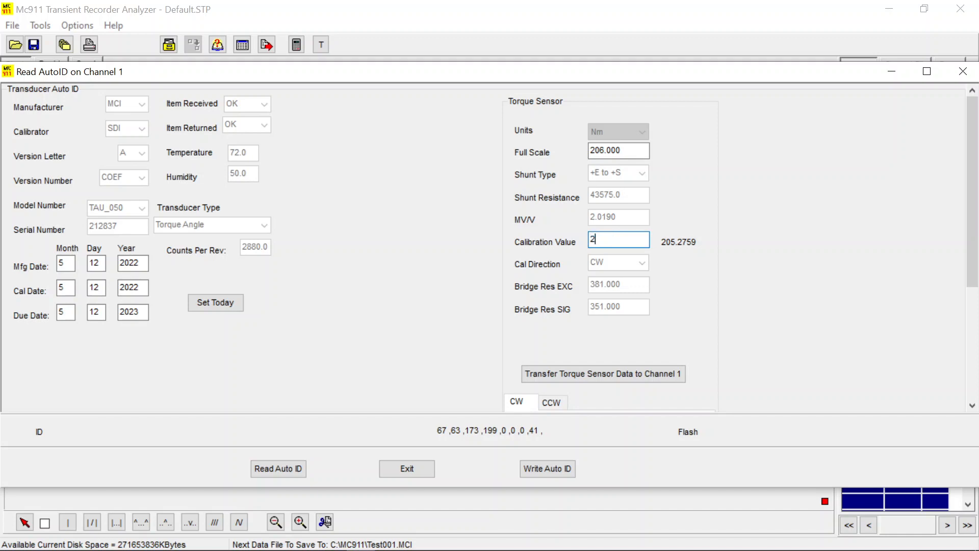
text(05.2759)
click(621, 150)
drag(622, 151, 534, 167)
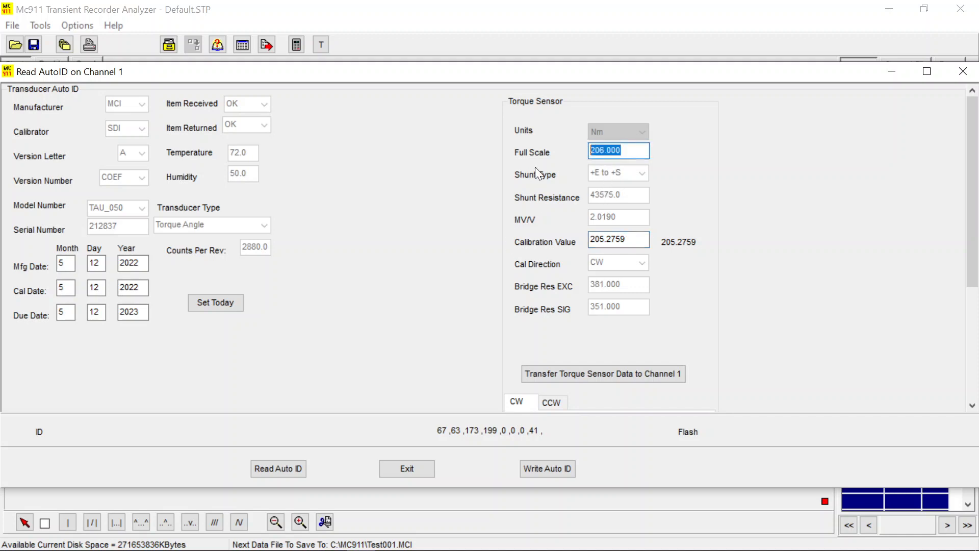
text(208)
click(204, 302)
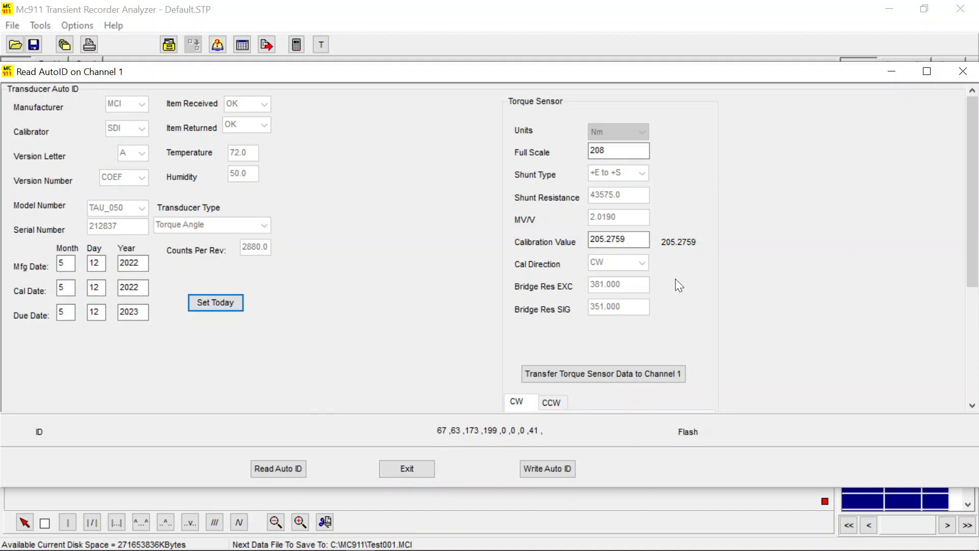
- Write the Auto ID to the sensor, entering the password, and transfer the updated torque sensor data to channel 1
click(549, 467)
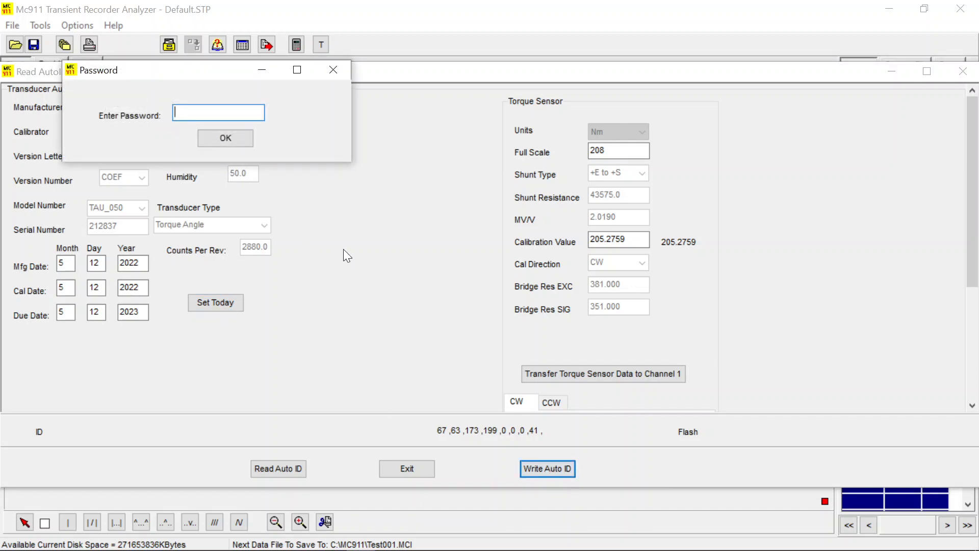
text(•••••••••)
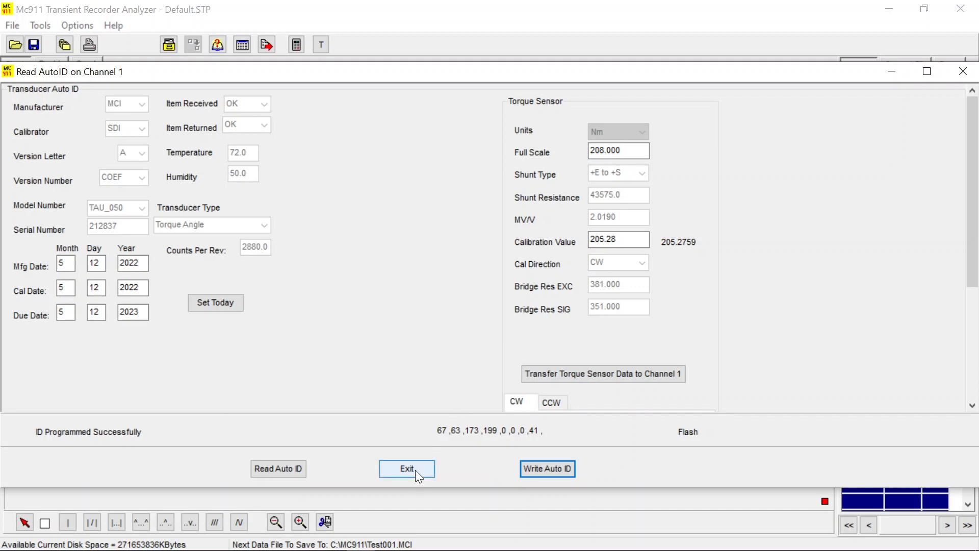
click(569, 377)
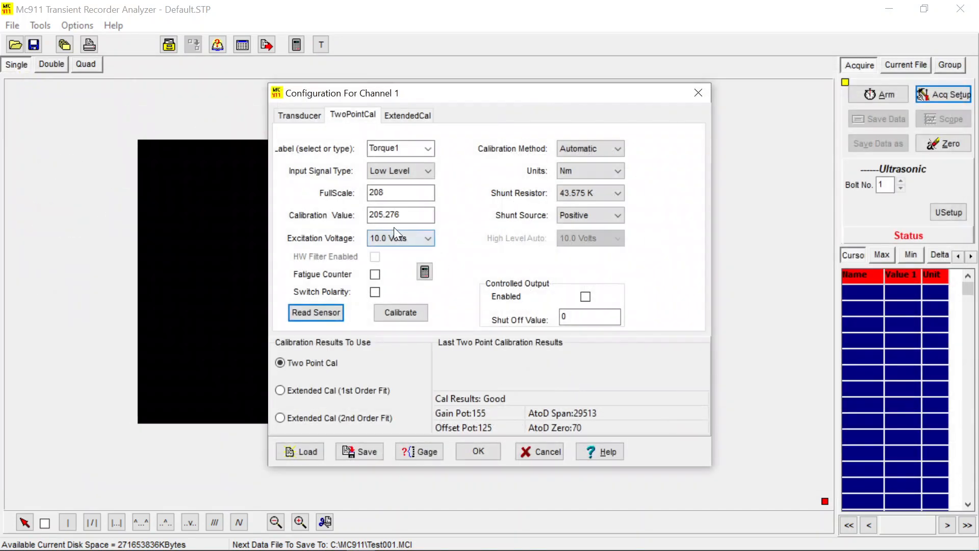
- Rerun the automatic calibration for channel 1 with the updated sensor data
click(396, 313)
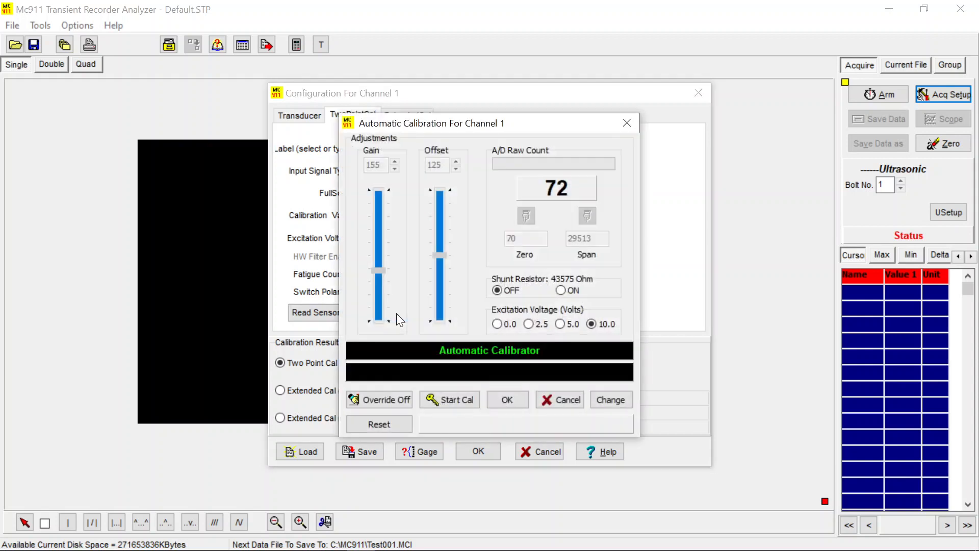
click(450, 402)
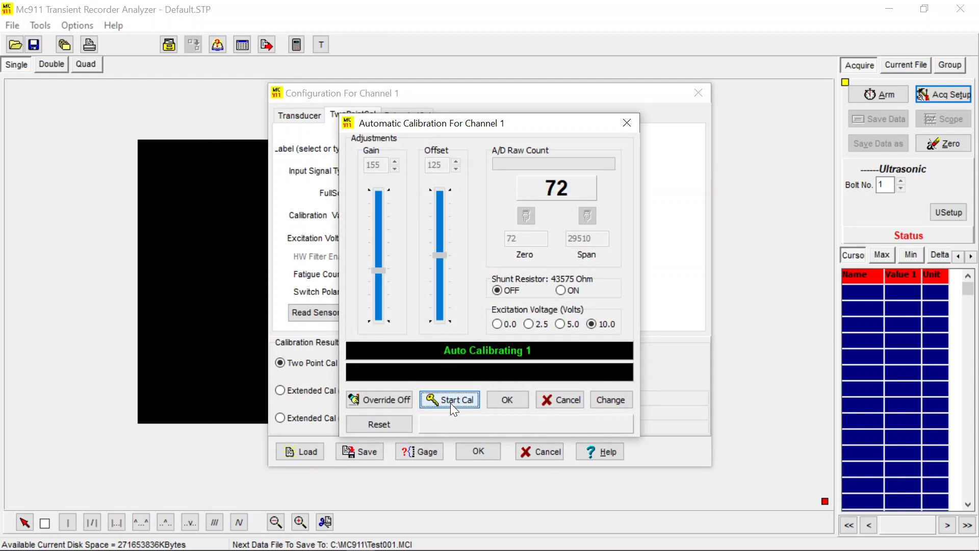